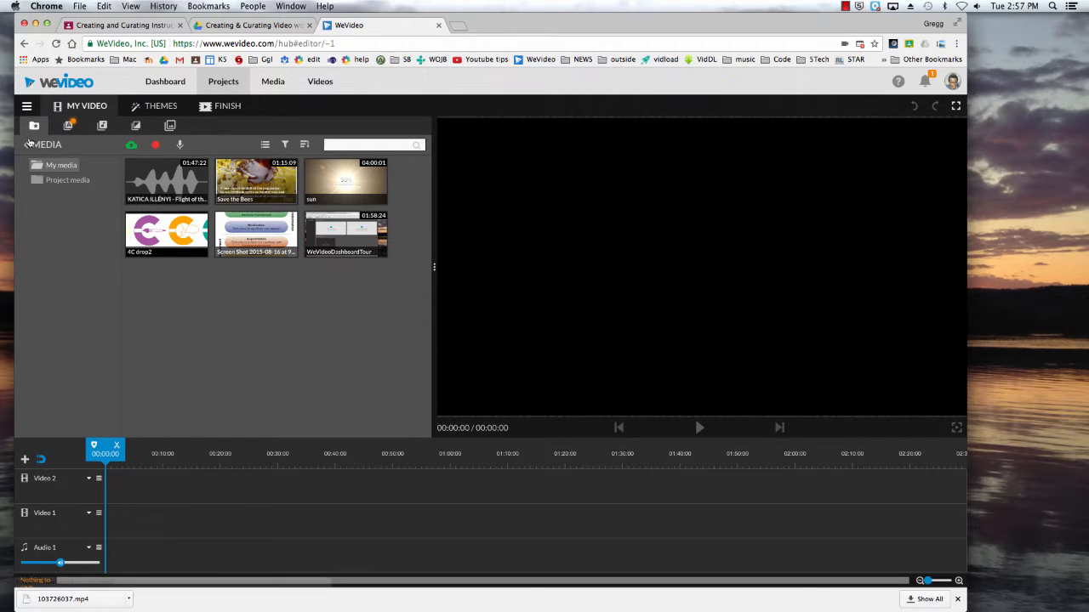
Switch the editor to storyboard mode and return it to timeline mode.
{"action": "left_click", "coordinate": [27, 105]}
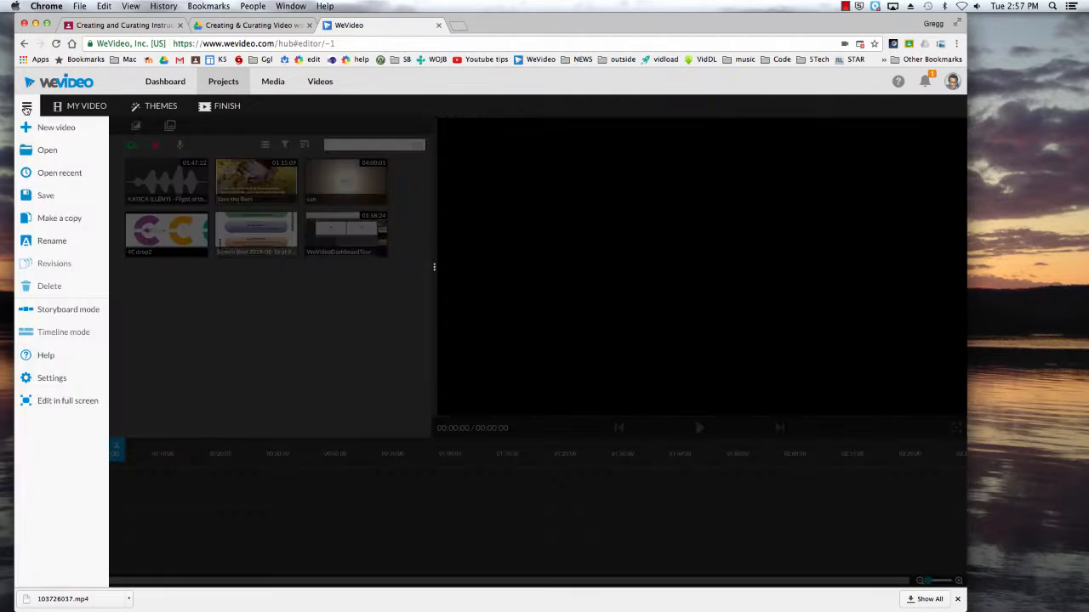
{"action": "left_click", "coordinate": [33, 308]}
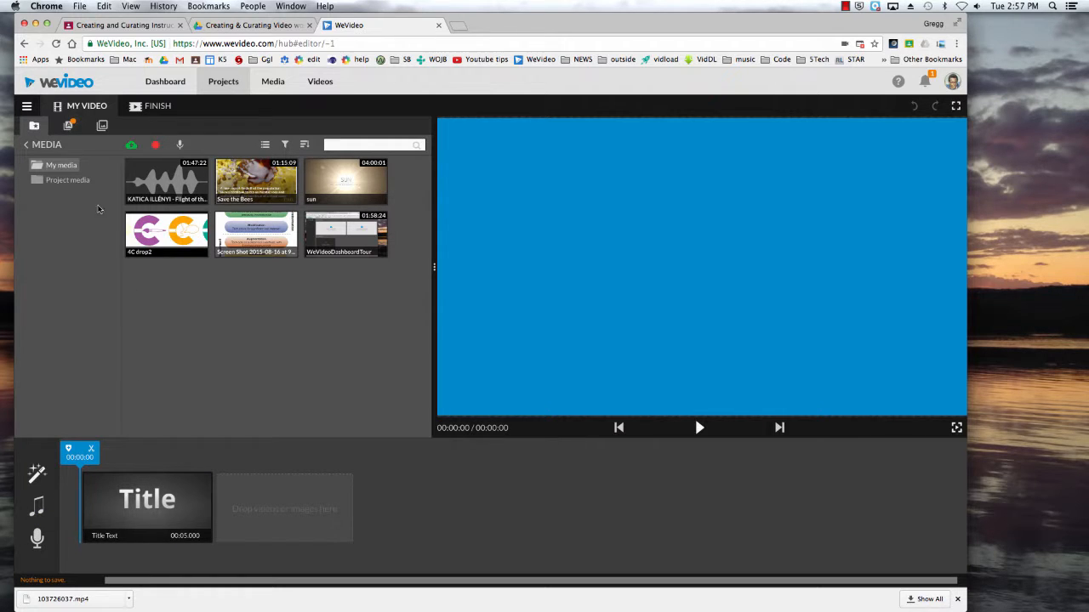
{"action": "left_click", "coordinate": [27, 105]}
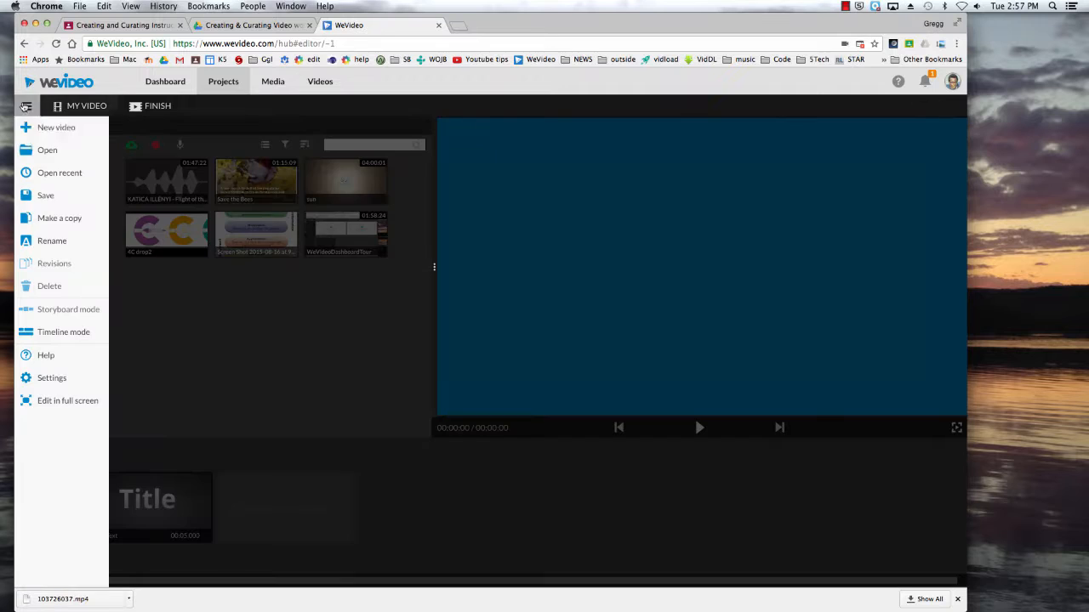
{"action": "left_click", "coordinate": [35, 333]}
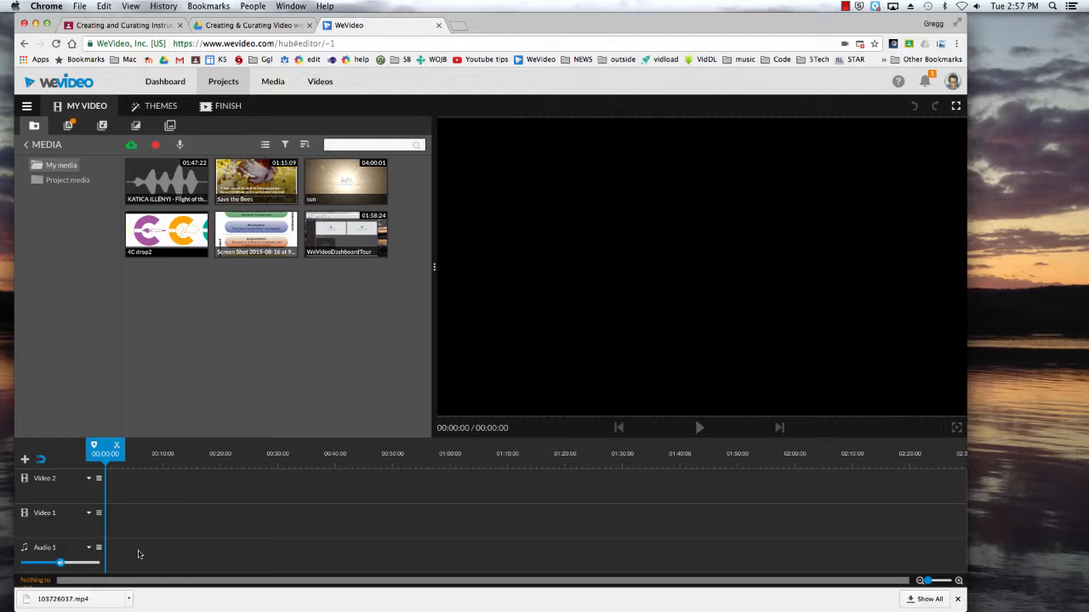
Add a second audio track to the timeline.
{"action": "left_click", "coordinate": [24, 460]}
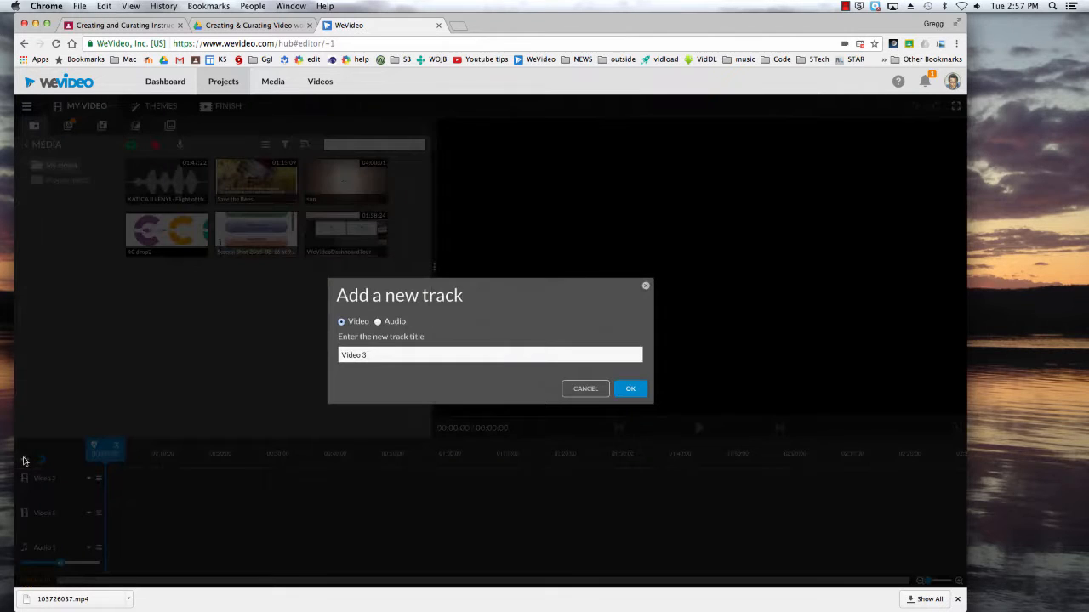
{"action": "left_click", "coordinate": [378, 322]}
{"action": "left_click", "coordinate": [629, 389]}
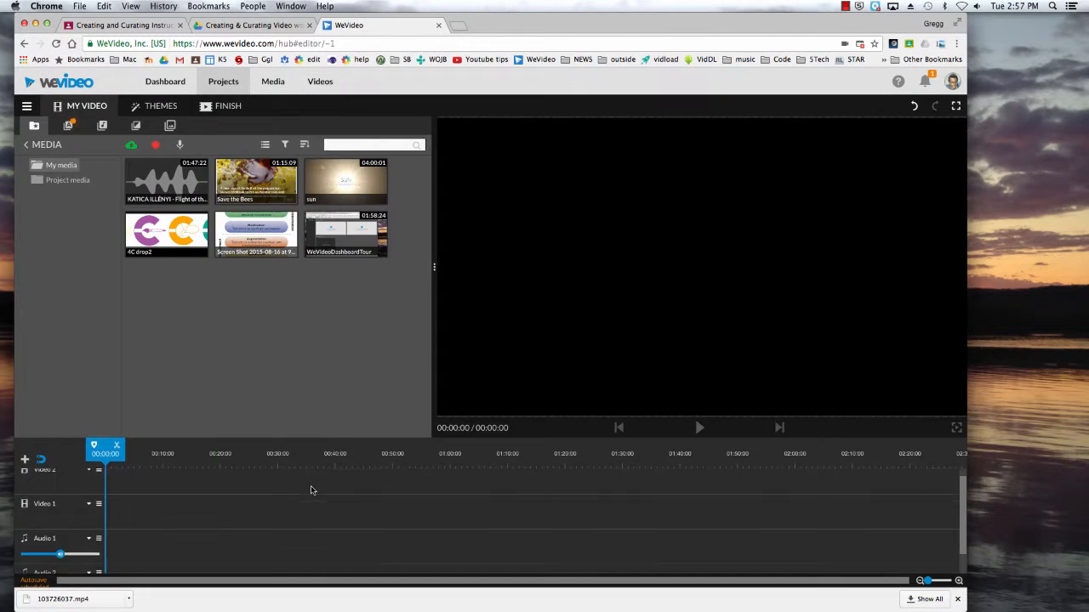
{"action": "scroll", "coordinate": [311, 491], "scroll_direction": "up", "scroll_amount": 1}
{"action": "scroll", "coordinate": [223, 500], "scroll_direction": "up", "scroll_amount": 2}
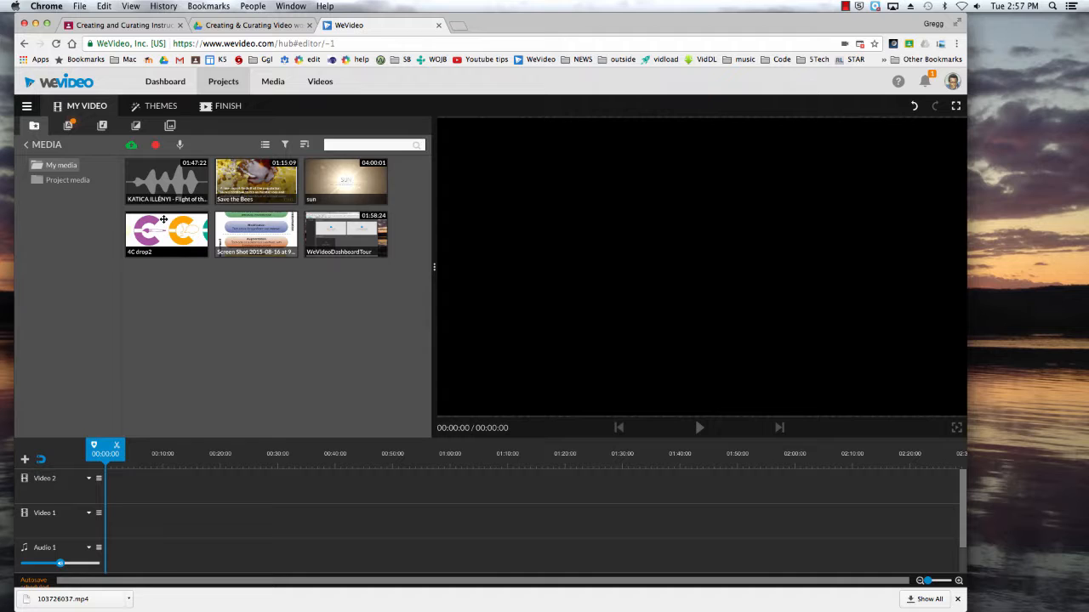
Place the 4C drop2 image at the start of Video 1 and extend it to about 00:07:17.
{"action": "left_click_drag", "start_coordinate": [161, 228], "coordinate": [119, 521]}
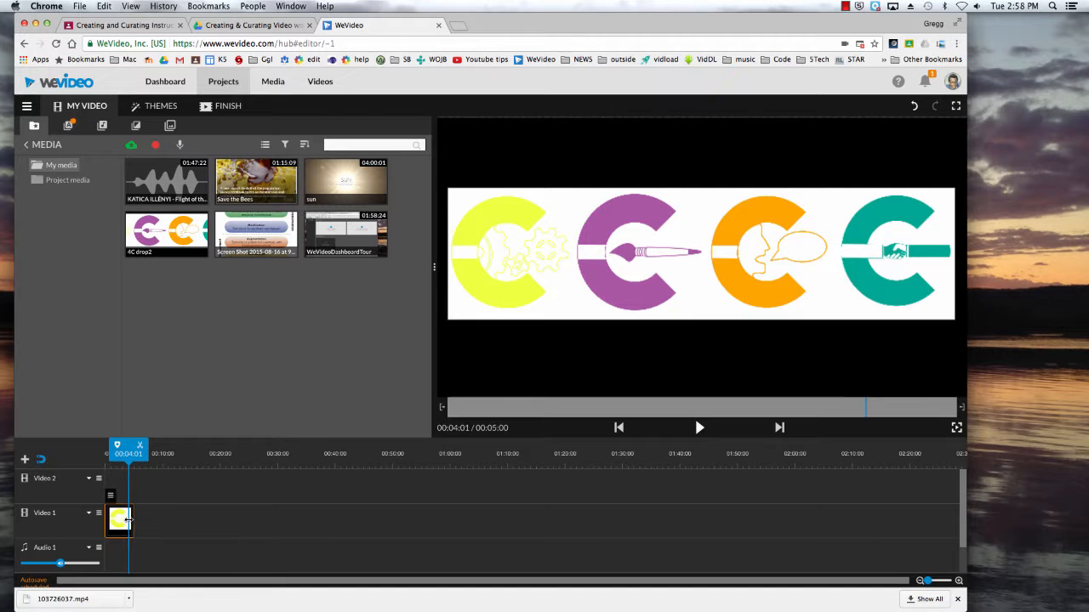
{"action": "mouse_move", "coordinate": [133, 519]}
{"action": "left_mouse_down"}
{"action": "mouse_move", "coordinate": [159, 520]}
{"action": "mouse_move", "coordinate": [149, 519]}
{"action": "left_mouse_up"}
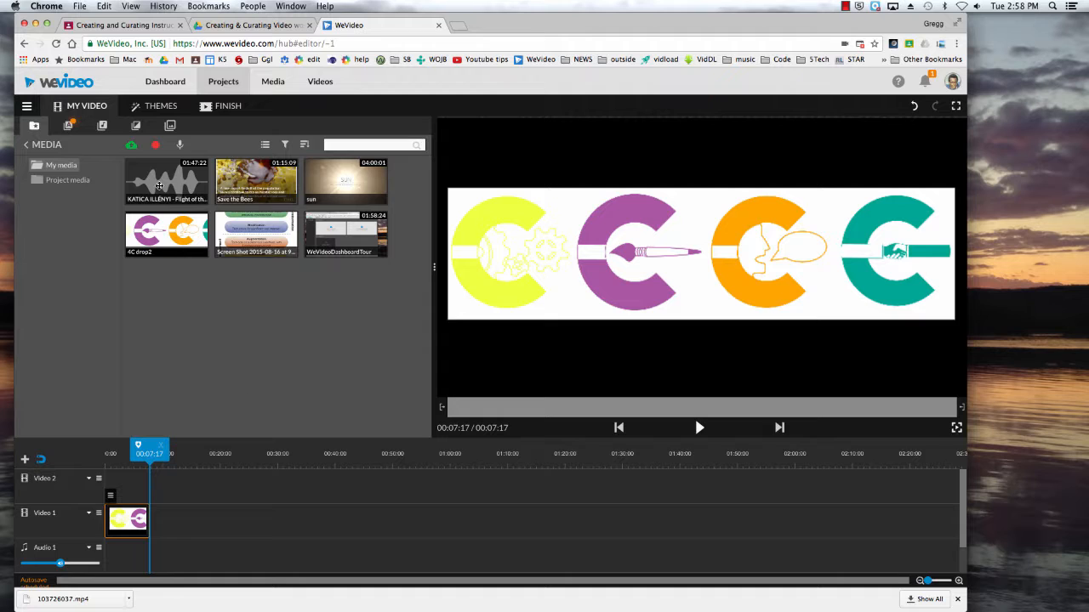
Preview the motion titles and place the Stack - Title on Video 2, starting at about 00:03:03 and overlapping the image.
{"action": "left_click", "coordinate": [69, 125]}
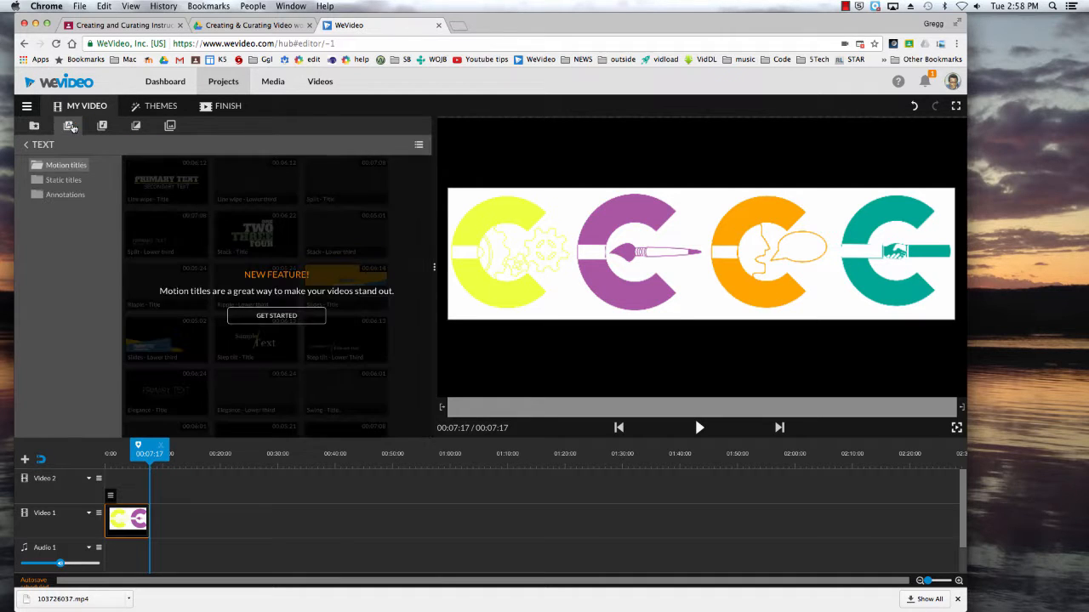
{"action": "left_click", "coordinate": [267, 317]}
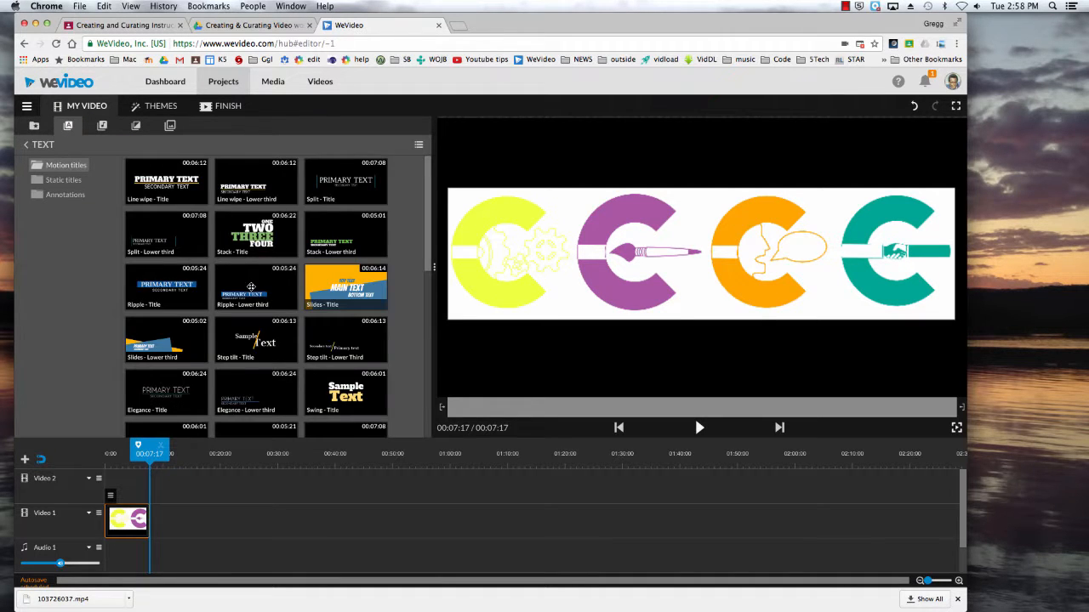
{"action": "left_click", "coordinate": [251, 287]}
{"action": "left_click", "coordinate": [371, 285]}
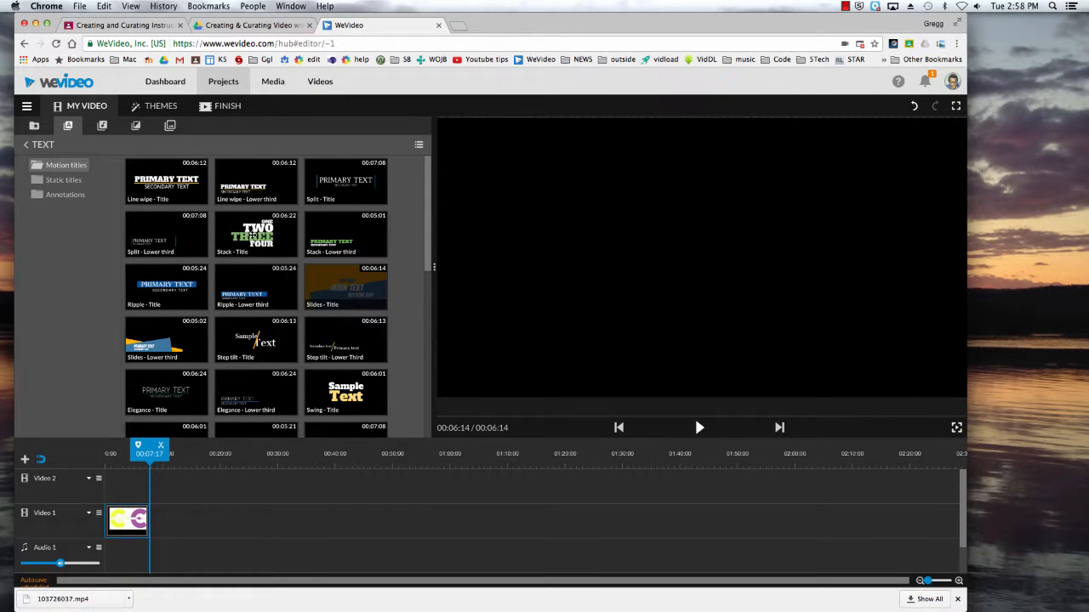
{"action": "left_click_drag", "start_coordinate": [253, 235], "coordinate": [137, 491]}
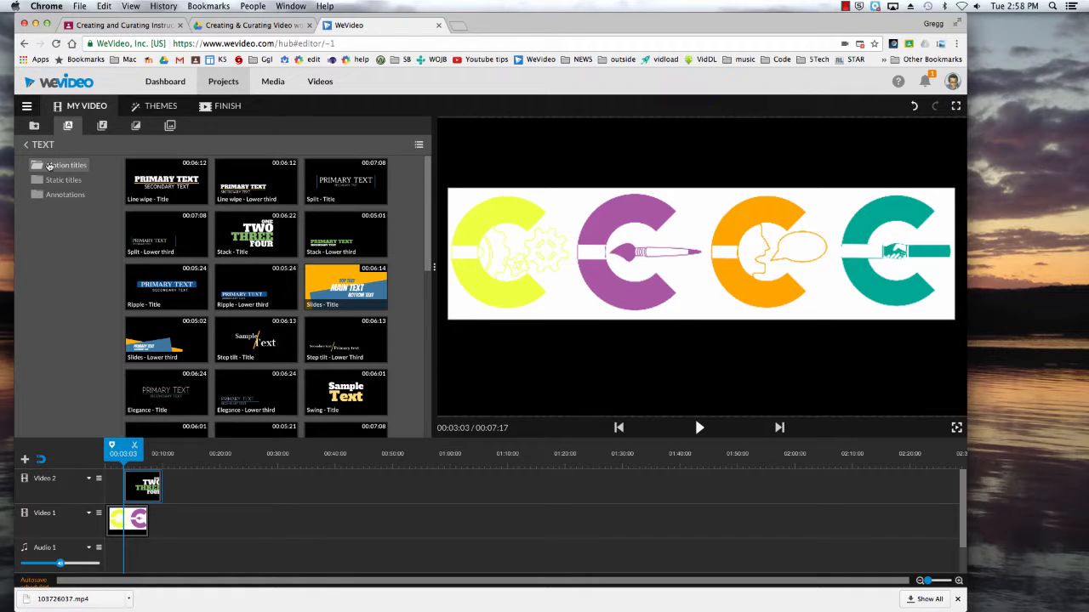
Change the first line of the Stack title to "title" and play back the opening of the video.
{"action": "double_click", "coordinate": [142, 486]}
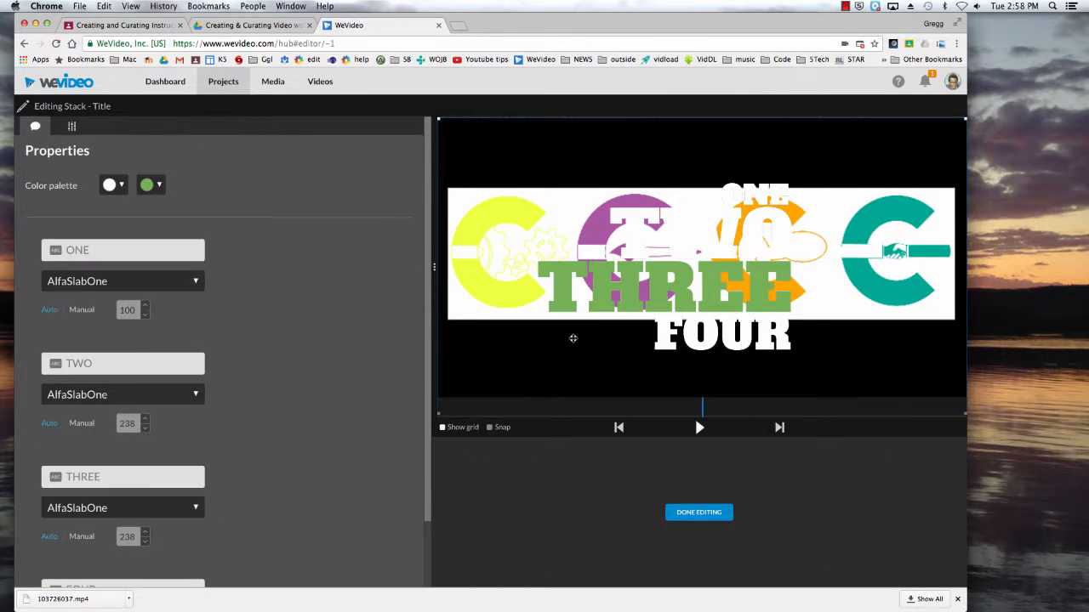
{"action": "left_click", "coordinate": [106, 248]}
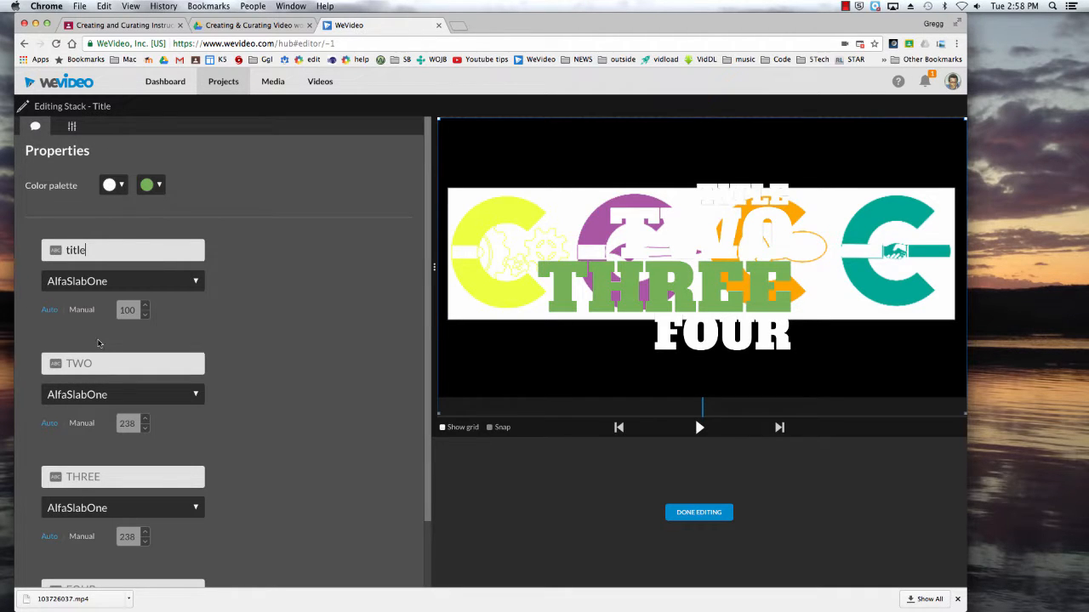
{"action": "left_click", "coordinate": [699, 512]}
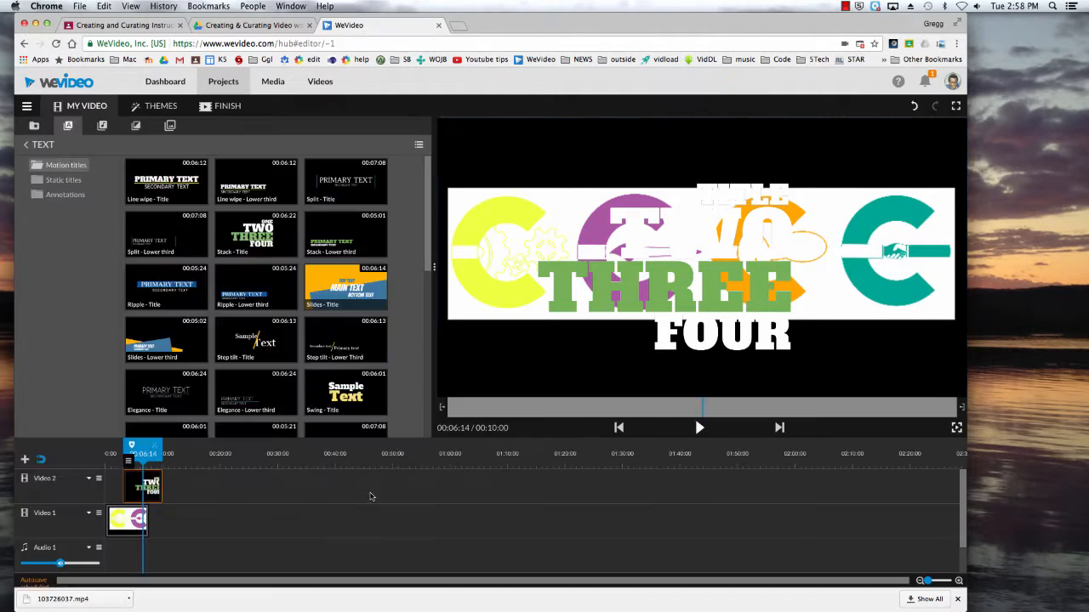
{"action": "left_click_drag", "start_coordinate": [153, 452], "coordinate": [116, 474]}
{"action": "key", "text": "space"}
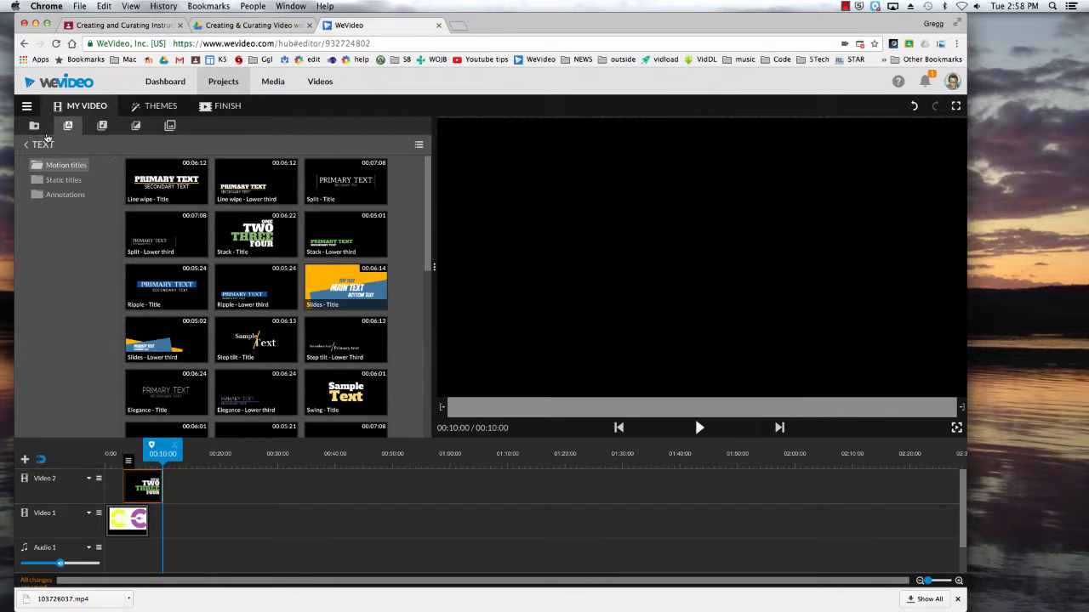
Add the Save the Bees clip after the image on Video 1, split it at about 00:23:16 and delete the remainder.
{"action": "left_click", "coordinate": [34, 126]}
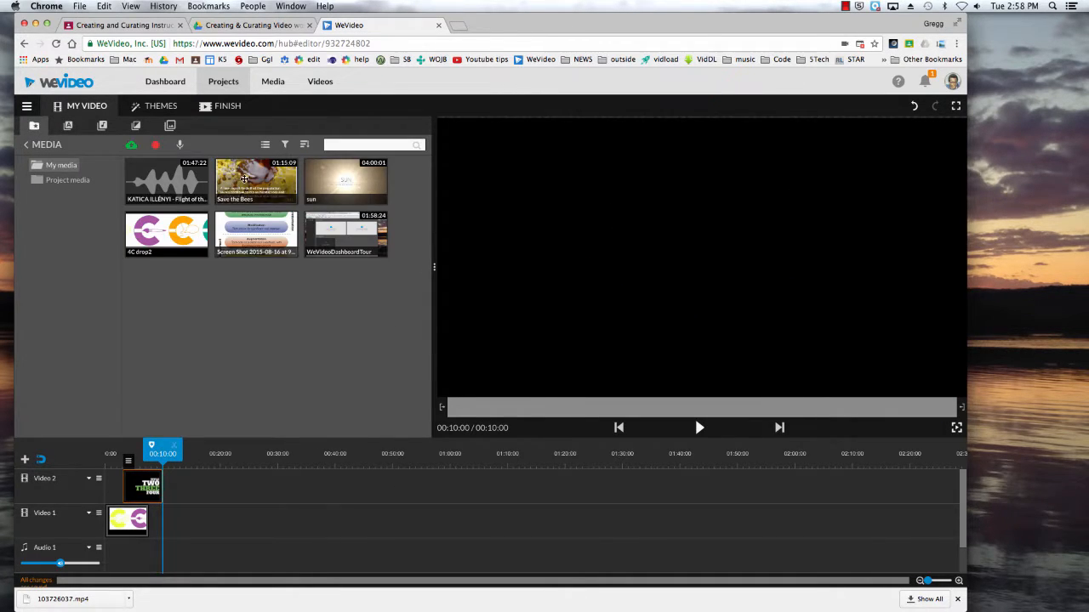
{"action": "left_click_drag", "start_coordinate": [237, 174], "coordinate": [162, 525]}
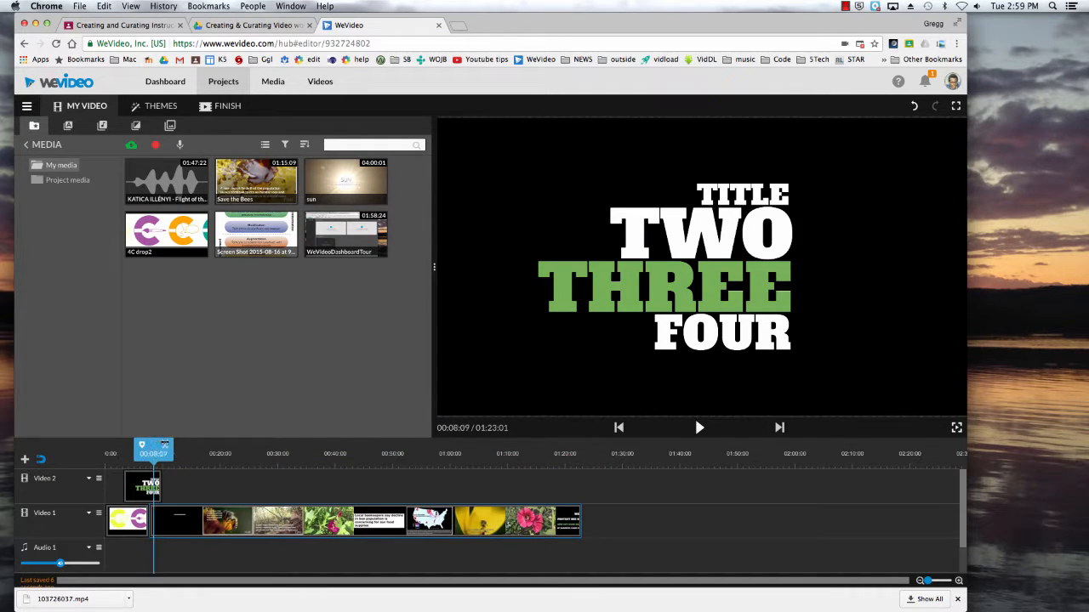
{"action": "left_click_drag", "start_coordinate": [159, 448], "coordinate": [231, 446]}
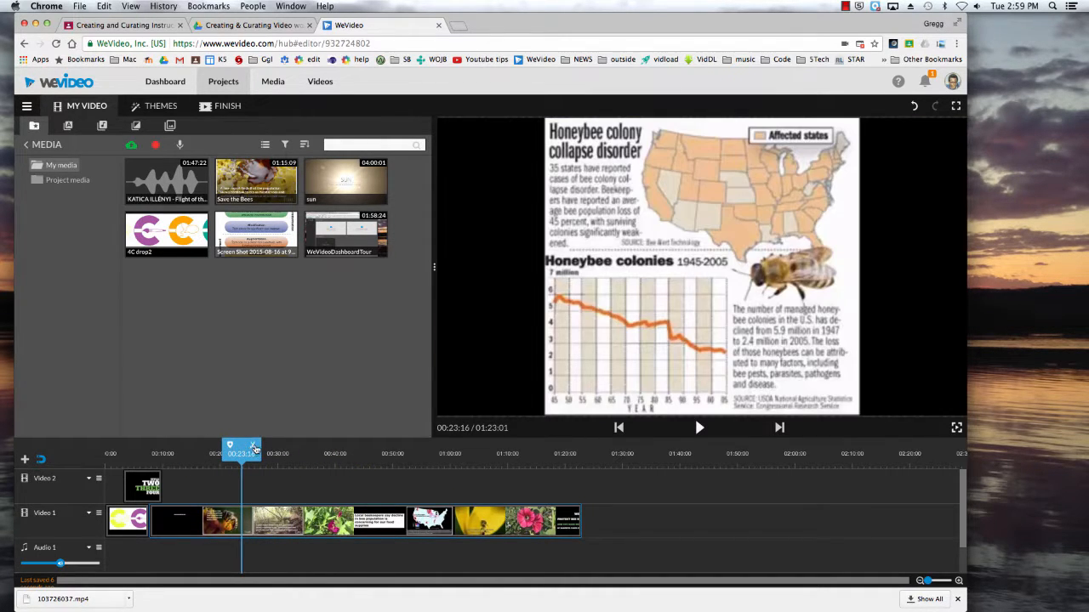
{"action": "left_click", "coordinate": [314, 520]}
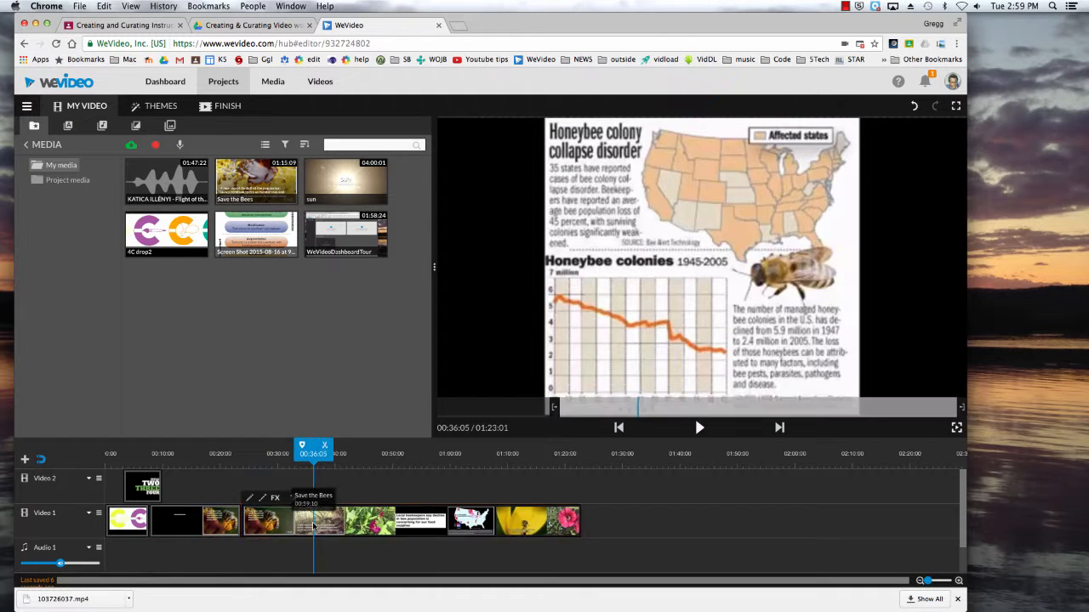
{"action": "key", "text": "Delete"}
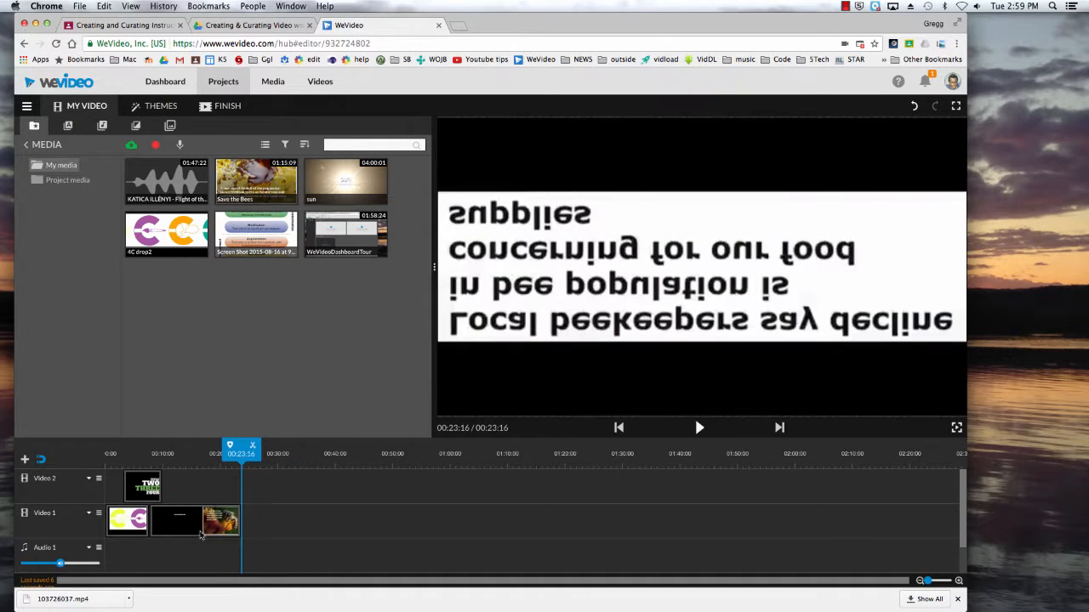
Add Save the Bees again at the end of Video 1, split it at about 01:22:04 and delete the part before the split.
{"action": "mouse_move", "coordinate": [241, 446]}
{"action": "left_mouse_down"}
{"action": "mouse_move", "coordinate": [159, 445]}
{"action": "mouse_move", "coordinate": [238, 446]}
{"action": "left_mouse_up"}
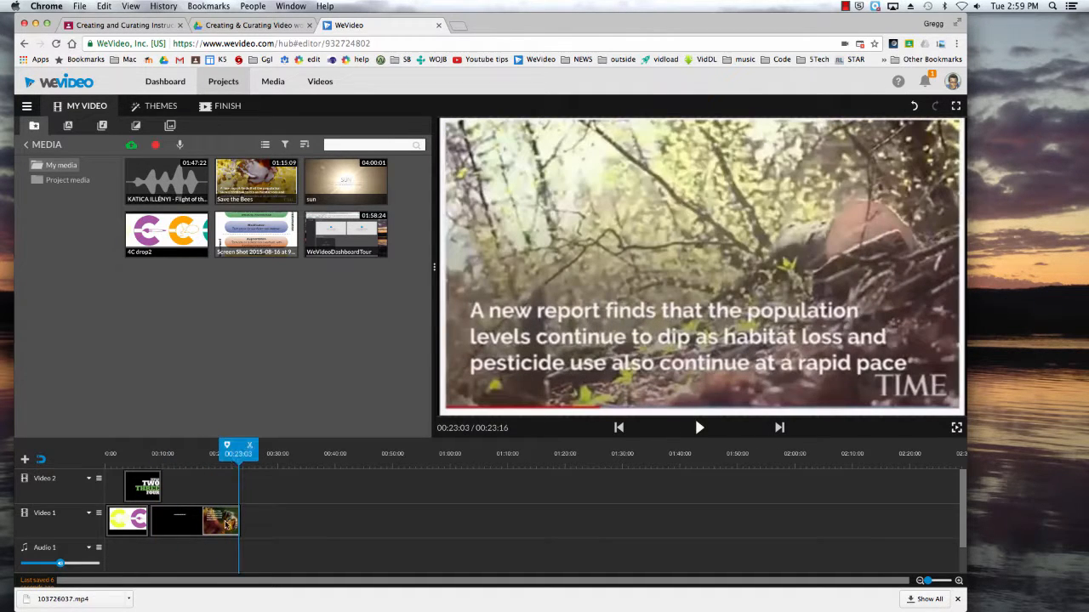
{"action": "left_click_drag", "start_coordinate": [258, 181], "coordinate": [255, 524]}
{"action": "left_click_drag", "start_coordinate": [244, 445], "coordinate": [577, 446]}
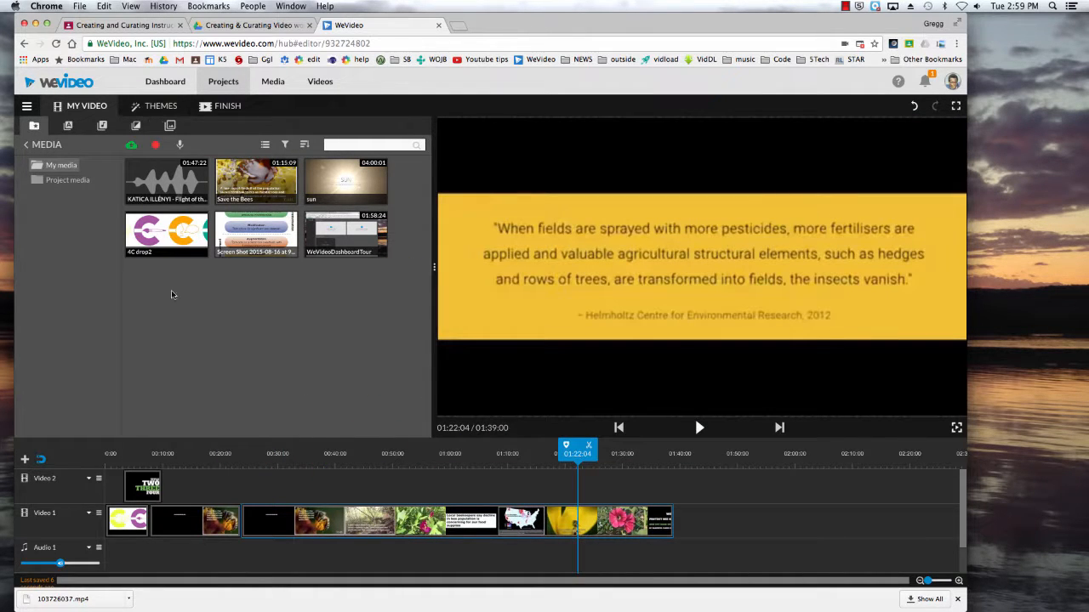
{"action": "left_click", "coordinate": [500, 521]}
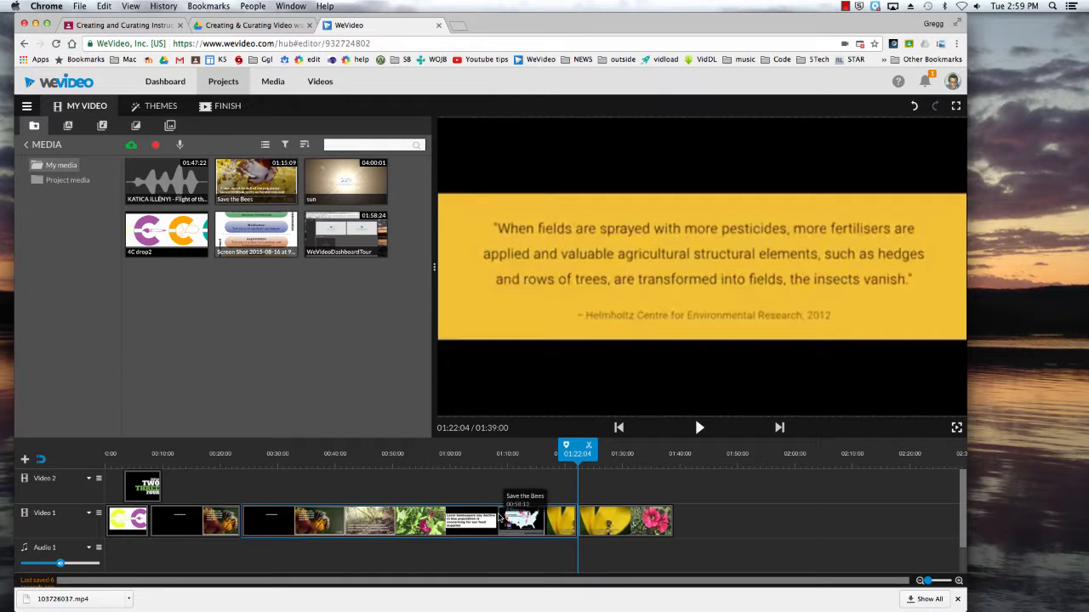
{"action": "key", "text": "Delete"}
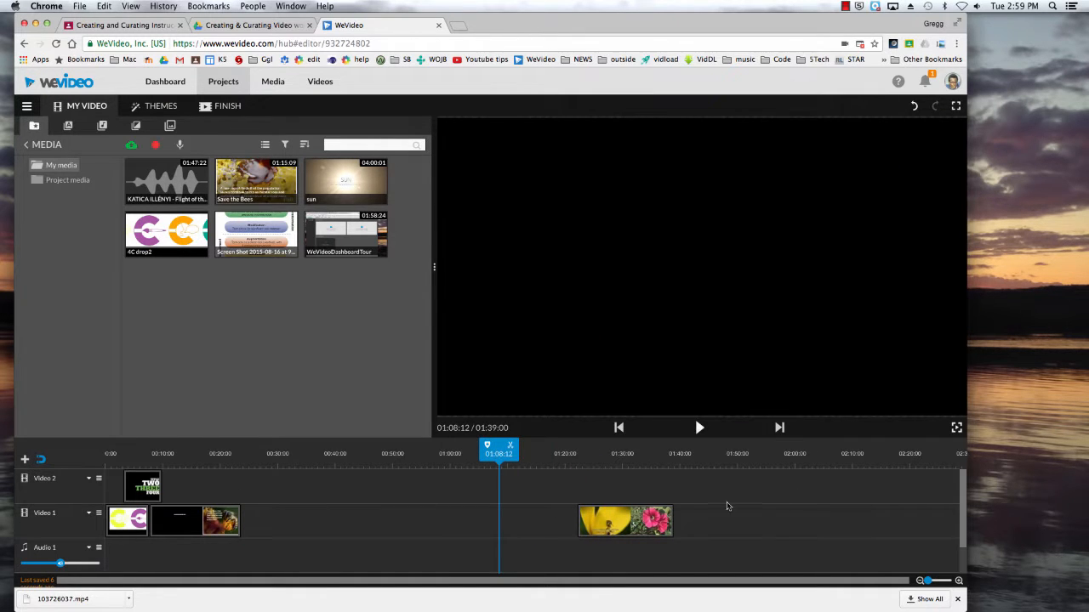
Insert the Screen Shot image after the first Save the Bees segment on Video 1 and move the closing segment directly behind it.
{"action": "left_click_drag", "start_coordinate": [651, 520], "coordinate": [343, 493]}
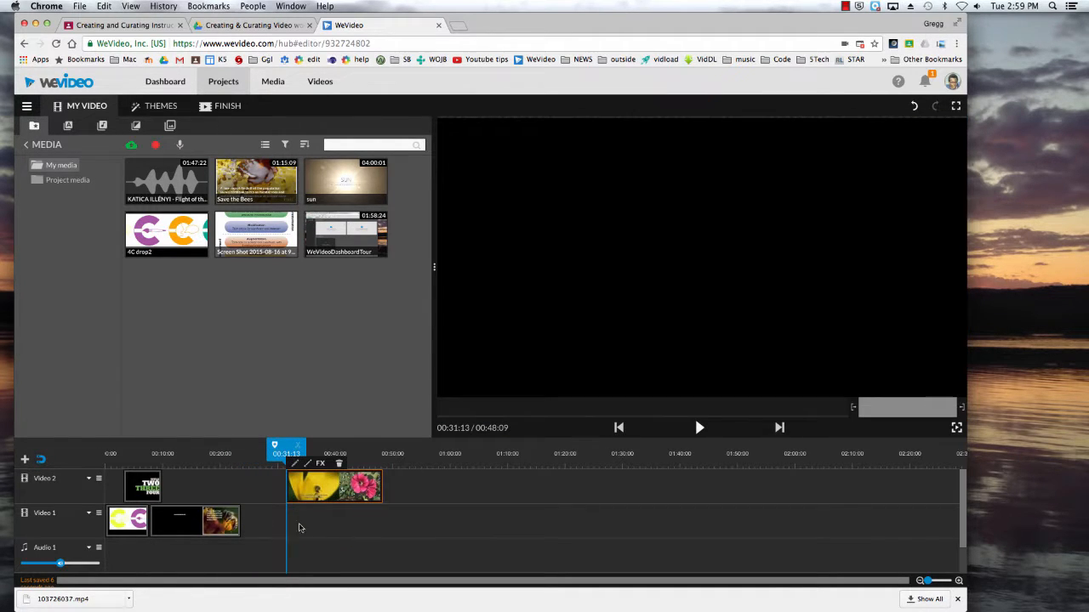
{"action": "left_click_drag", "start_coordinate": [255, 231], "coordinate": [256, 505]}
{"action": "left_click_drag", "start_coordinate": [329, 470], "coordinate": [308, 504]}
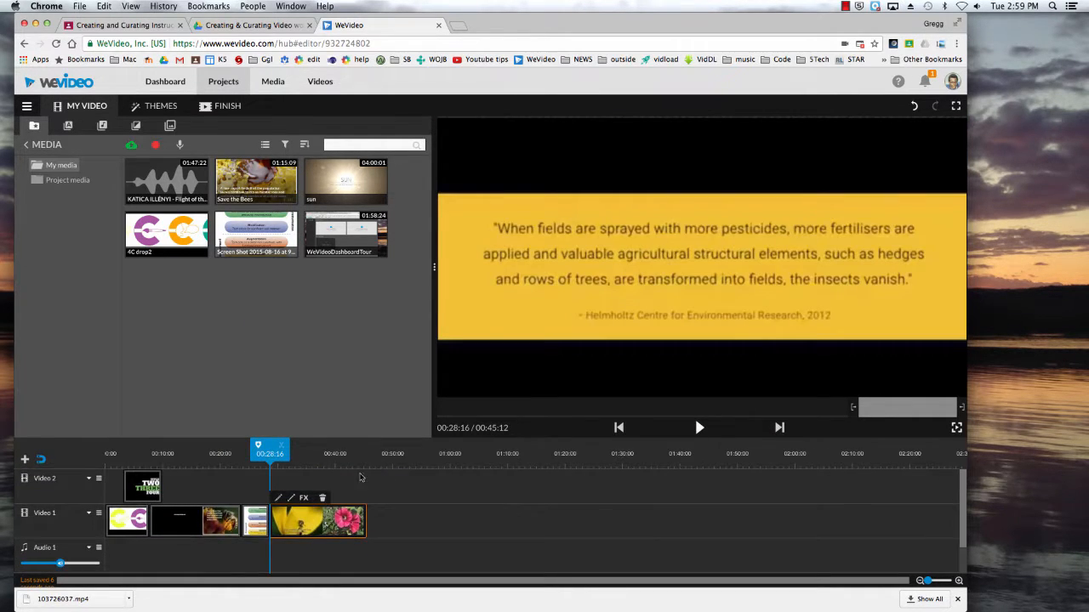
Examine the closing Save the Bees segment's transform, volume, animation, color, color keying and speed settings.
{"action": "left_click", "coordinate": [279, 500]}
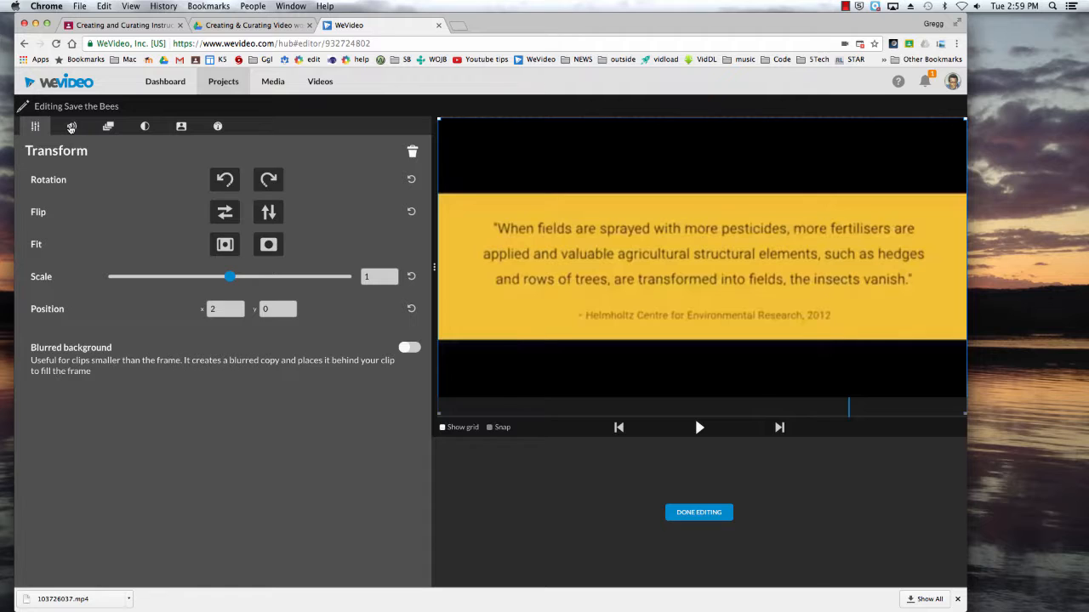
{"action": "left_click", "coordinate": [72, 126]}
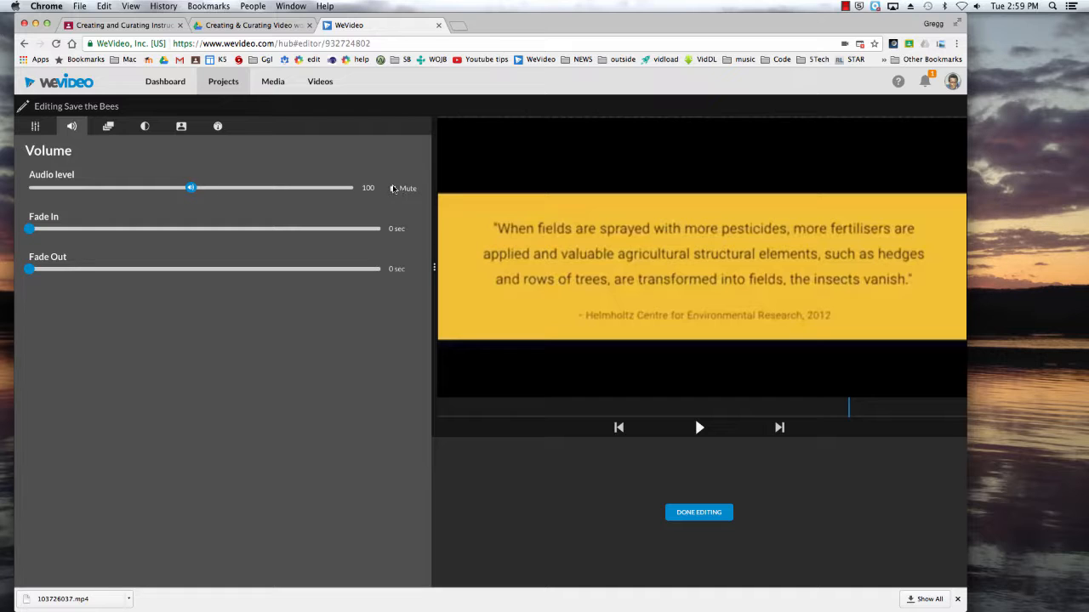
{"action": "left_click", "coordinate": [108, 126]}
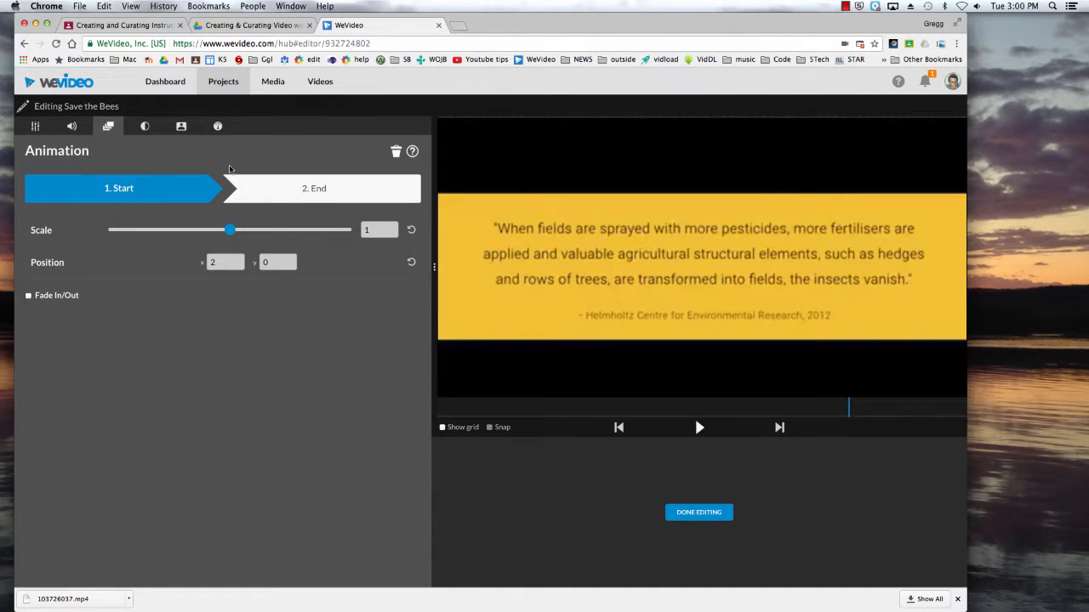
{"action": "left_click", "coordinate": [146, 128]}
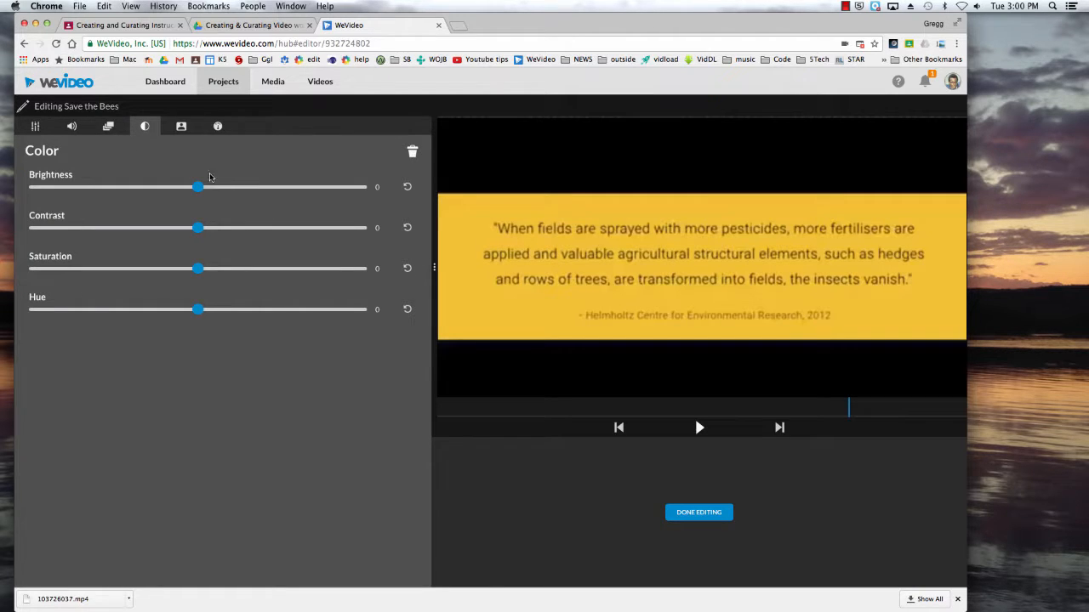
{"action": "left_click", "coordinate": [181, 128]}
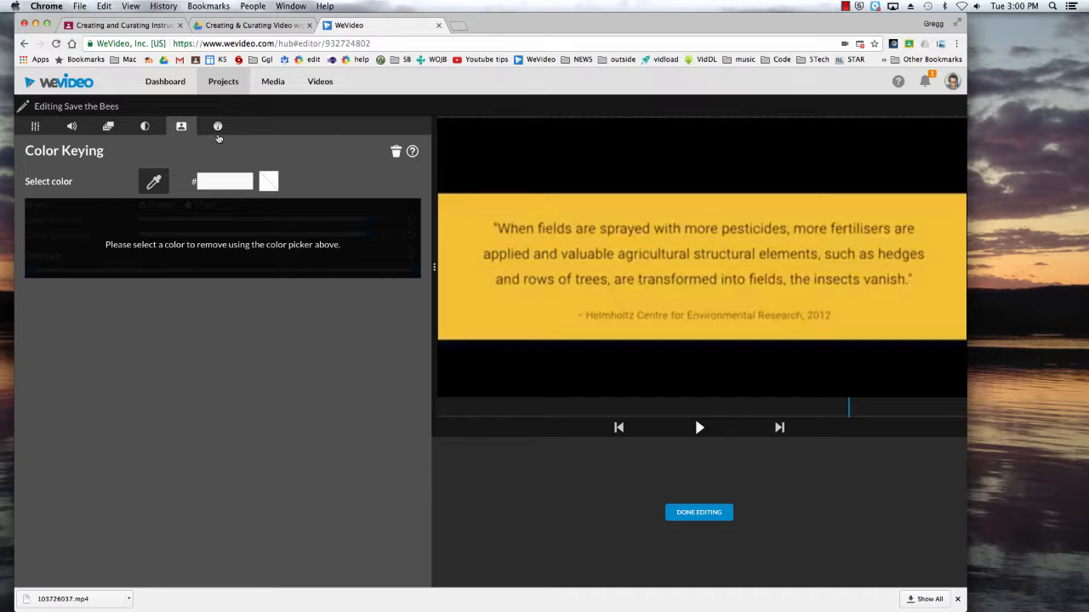
{"action": "left_click", "coordinate": [218, 129]}
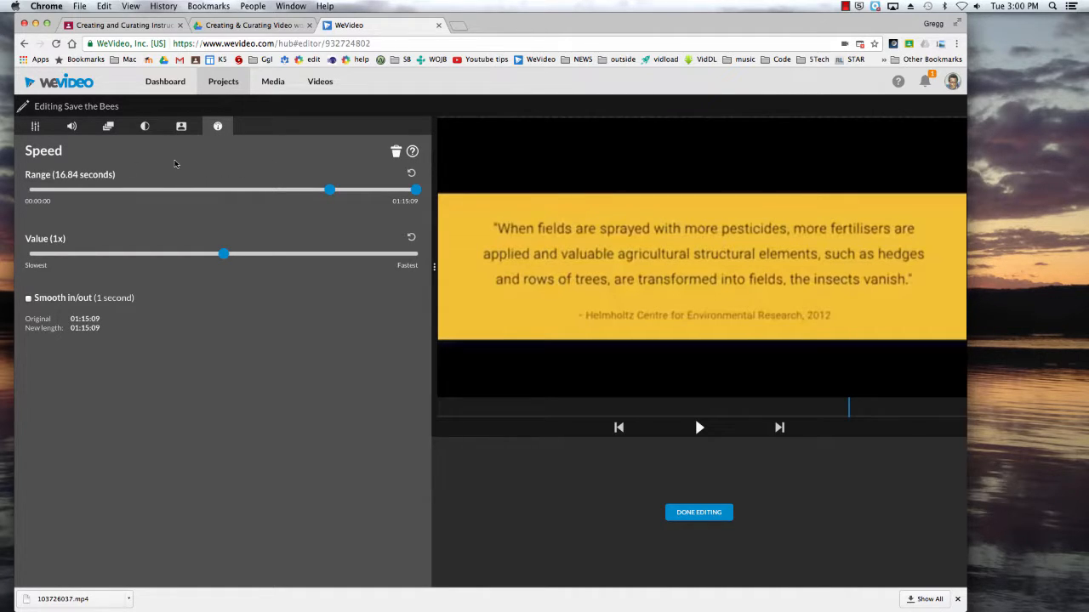
{"action": "left_click", "coordinate": [35, 127]}
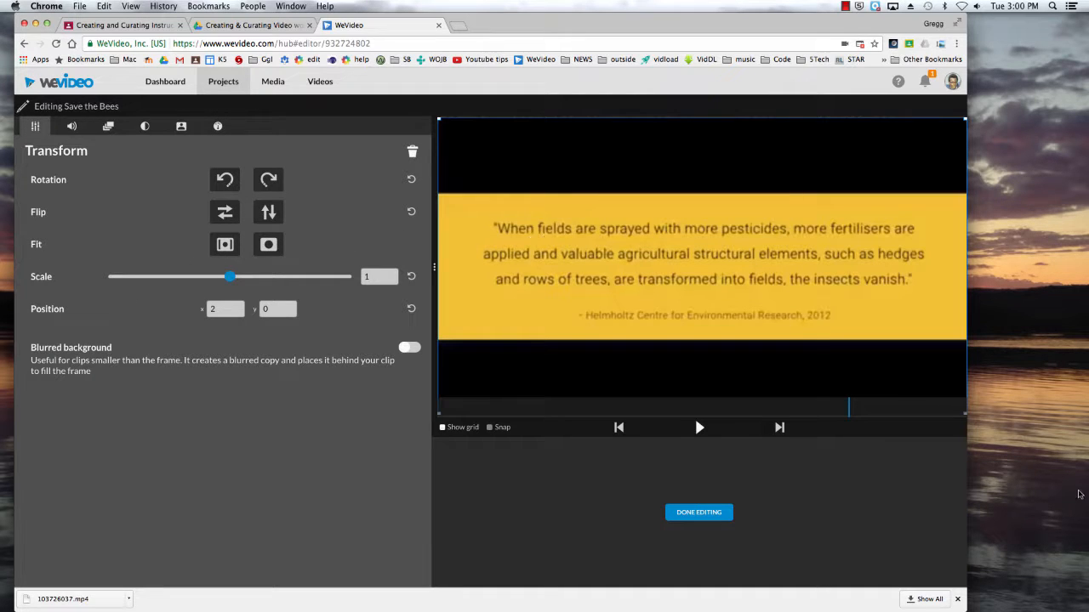
{"action": "left_click", "coordinate": [703, 514]}
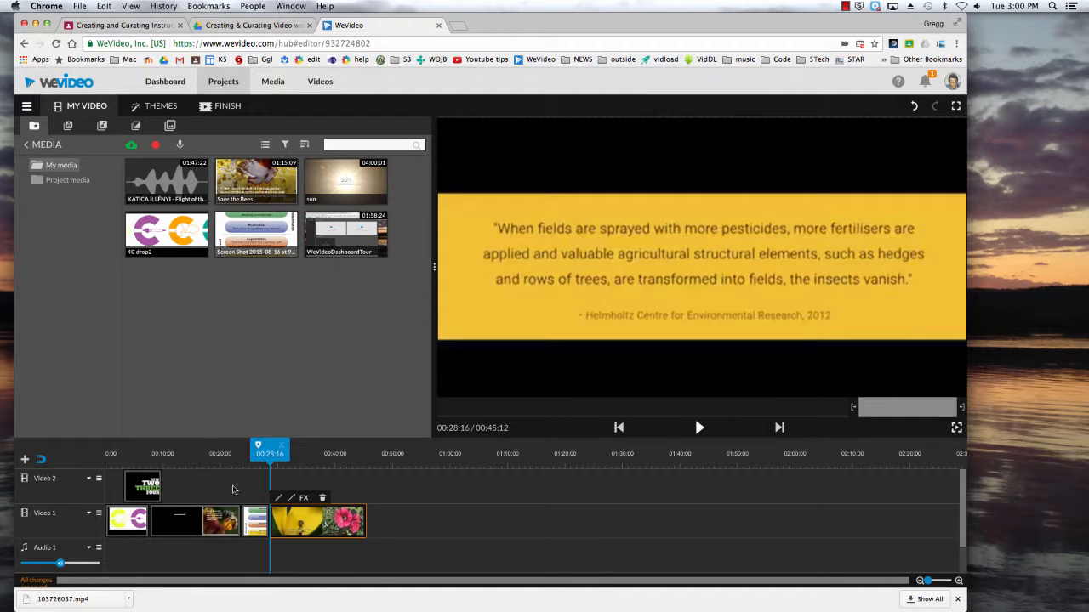
Look through the effects available for the closing Save the Bees segment and close the effects dialog.
{"action": "left_click", "coordinate": [305, 499]}
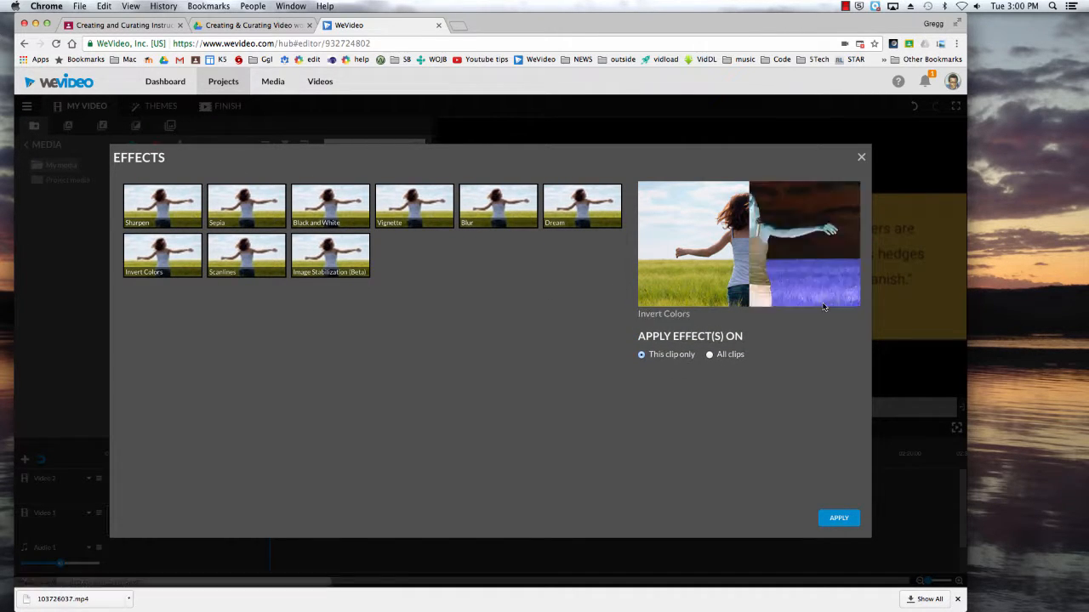
{"action": "left_click", "coordinate": [839, 518]}
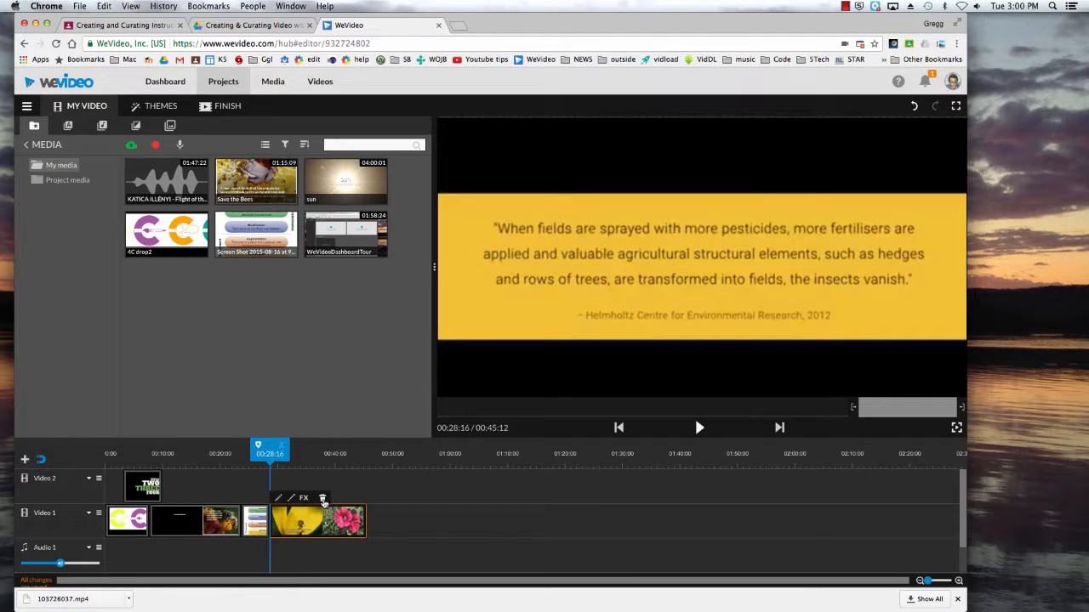